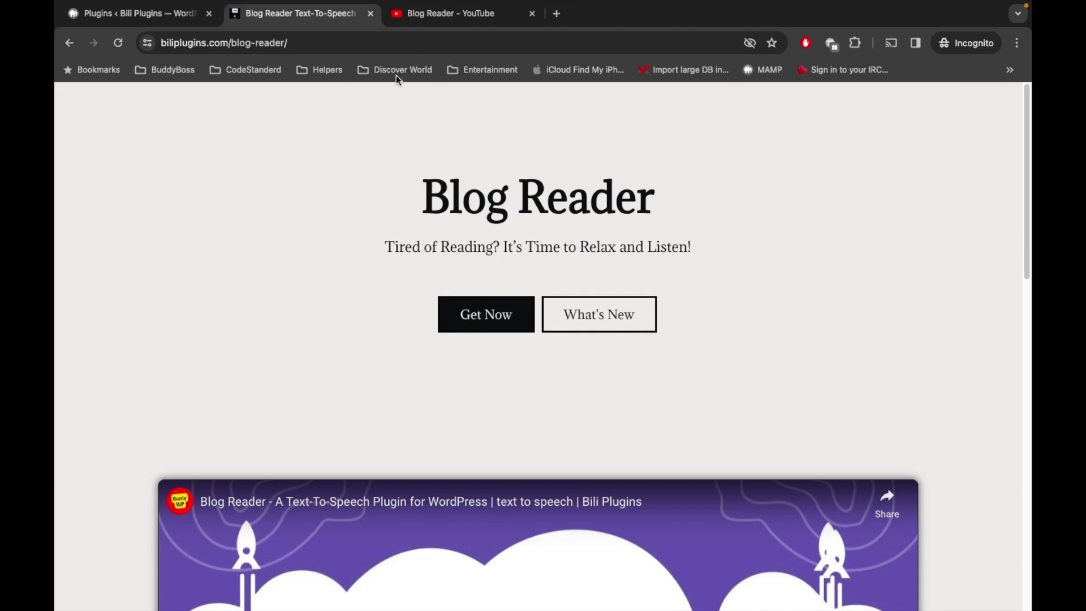
View the Blog Reader YouTube playlist, return to the Blog Reader product page, and open a new tab.
click(449, 16)
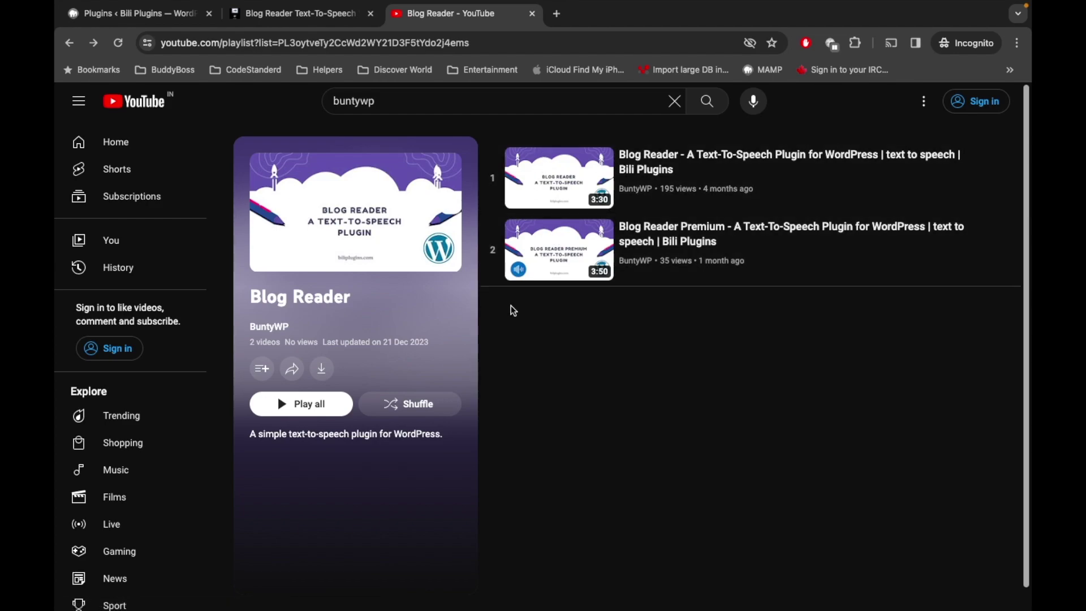
click(314, 13)
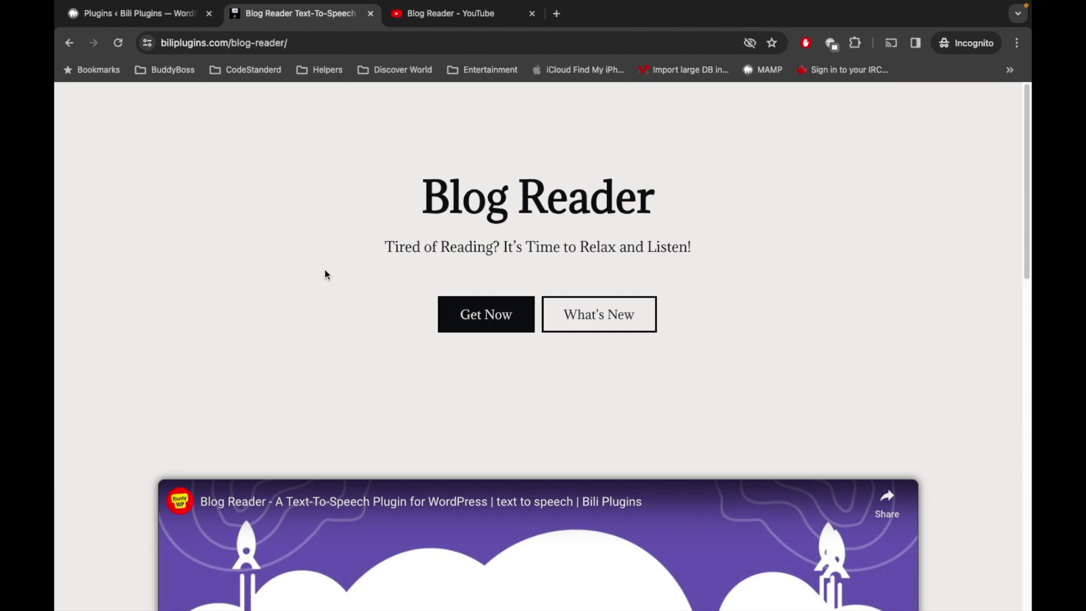
click(599, 311)
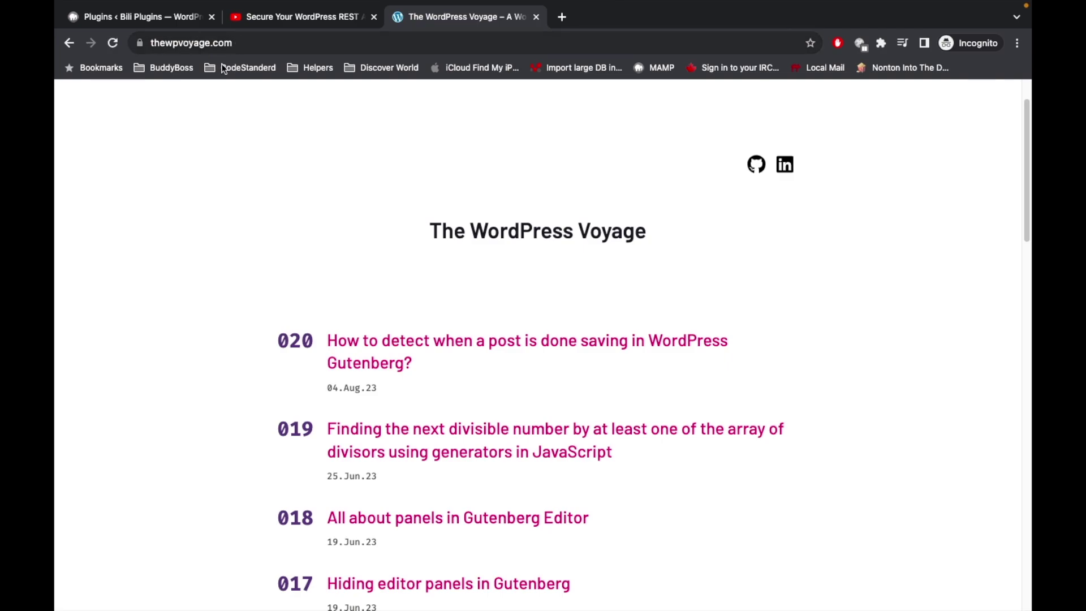
Scroll down through The WordPress Voyage's recent post list.
scroll(182, 292, down, 6)
scroll(183, 292, down, 2)
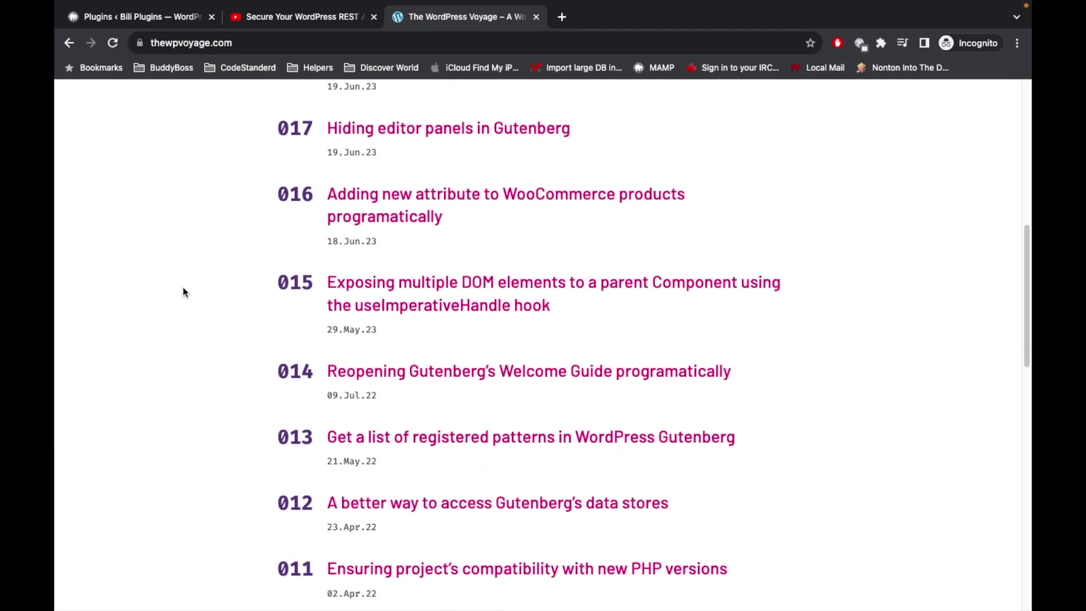
scroll(182, 292, down, 2)
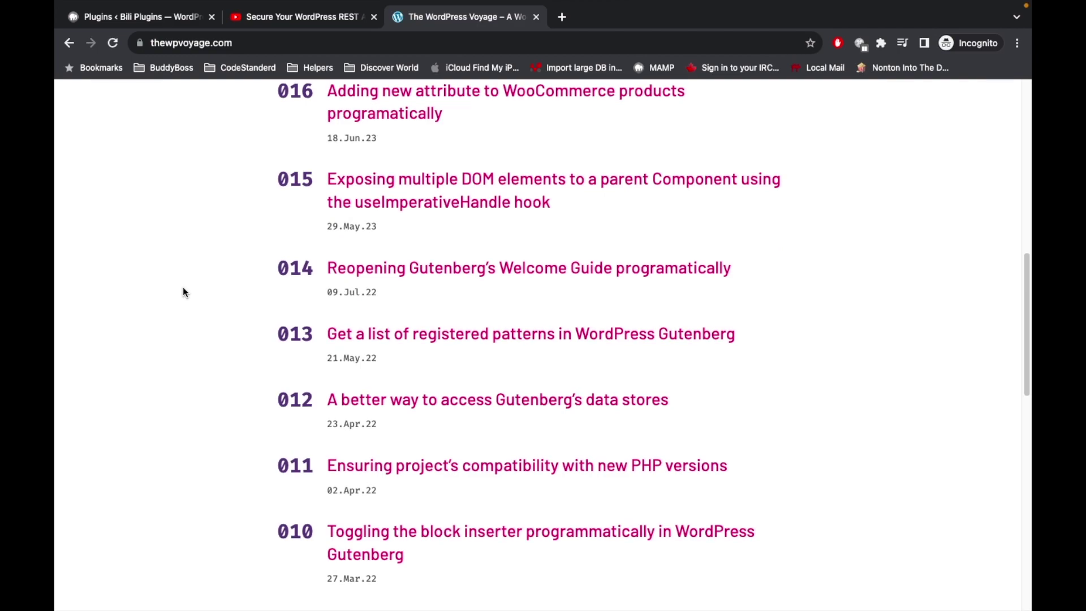
scroll(182, 292, down, 1)
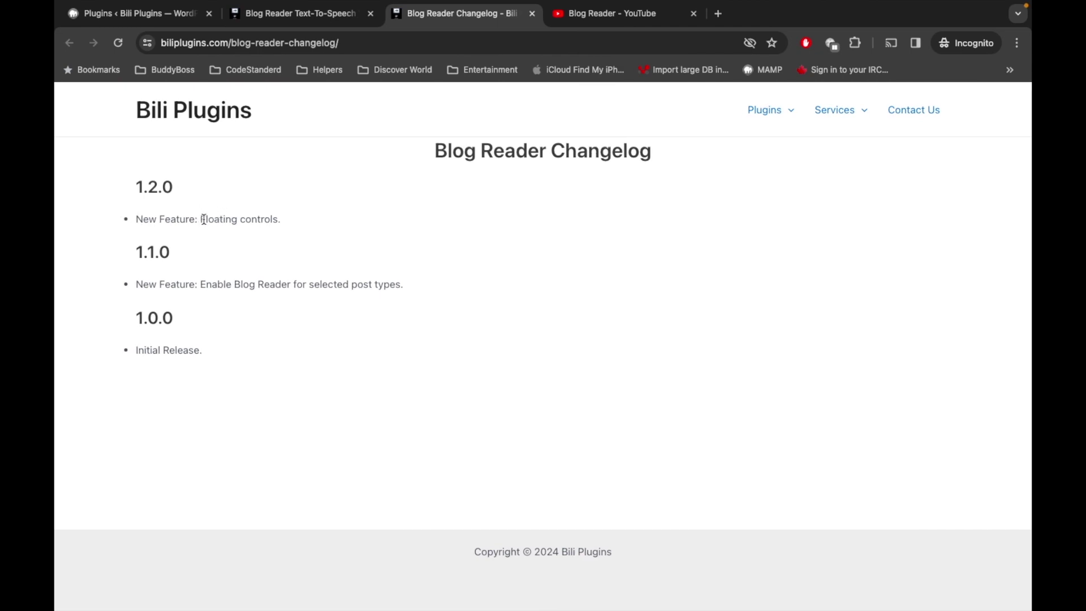
Highlight the 1.2.0 floating controls changelog entry, then show Blog Reader (Premium) among the active plugins.
drag(205, 219, 306, 231)
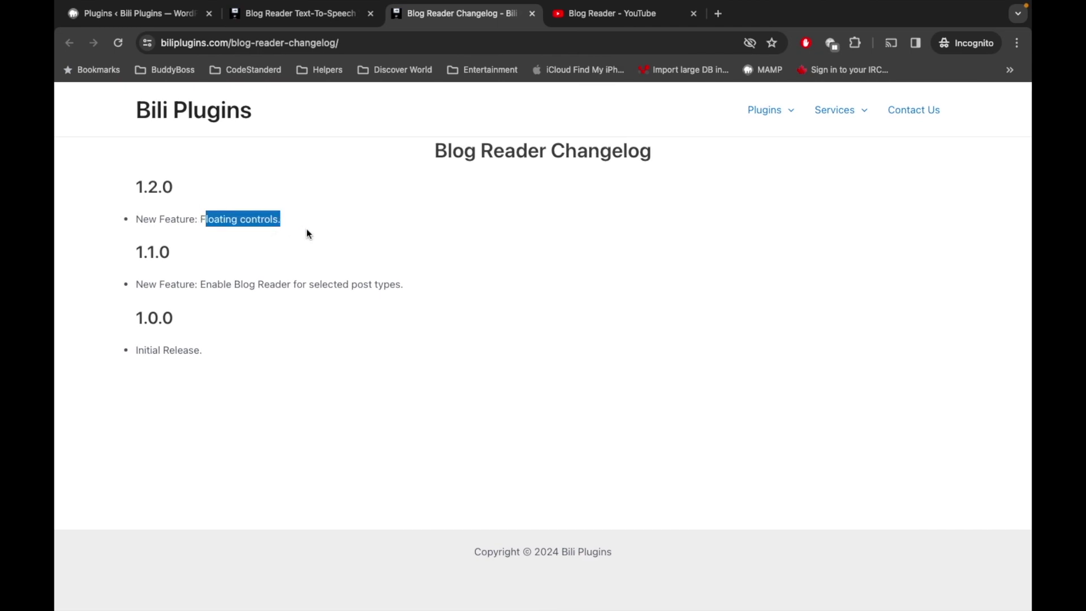
click(327, 13)
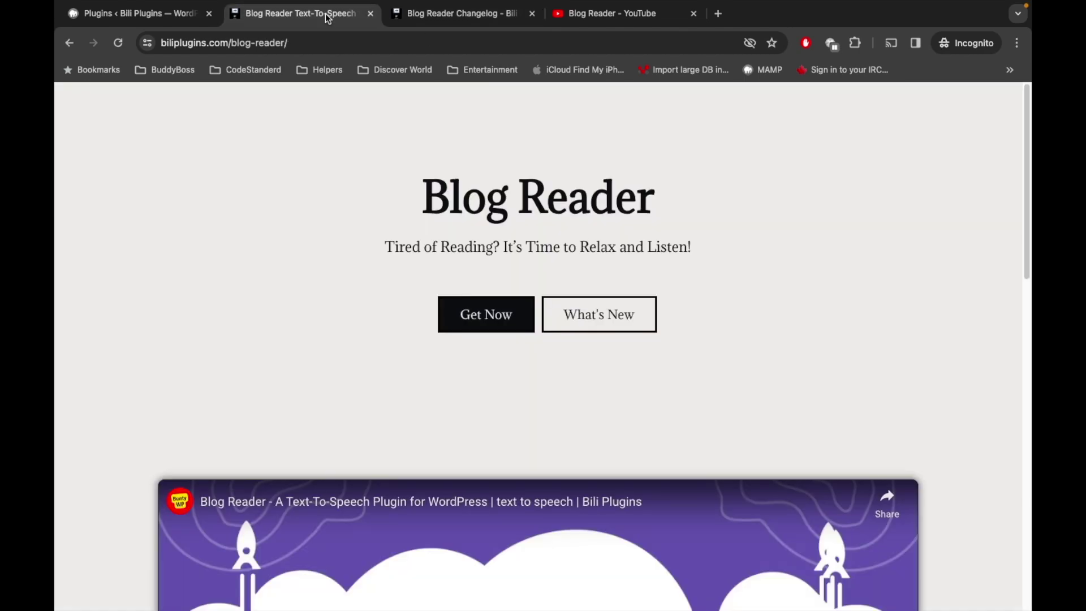
click(177, 13)
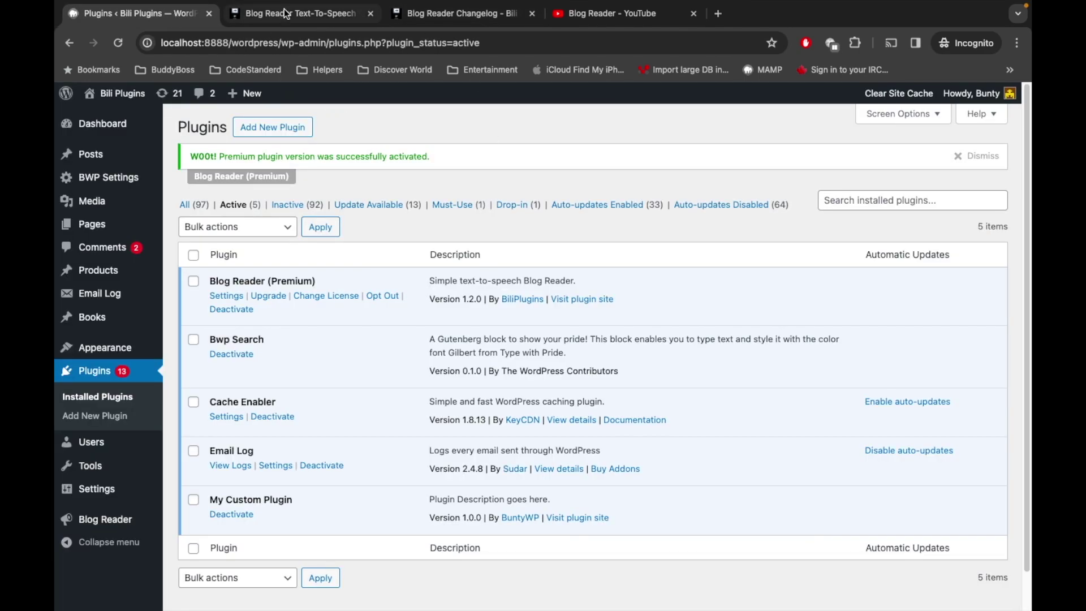
drag(281, 43, 130, 44)
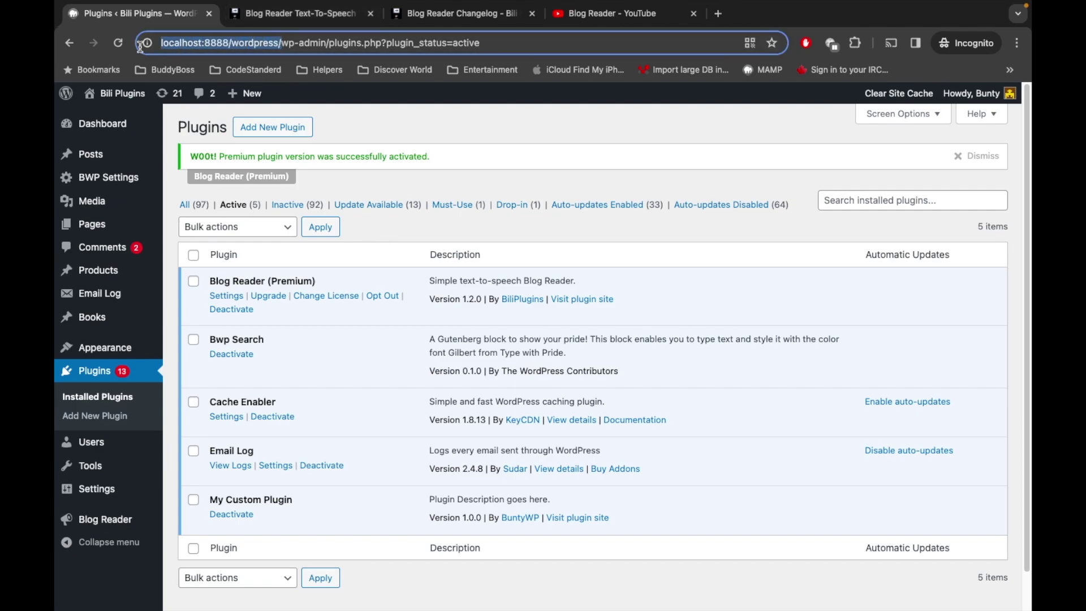
click(368, 147)
drag(213, 281, 315, 284)
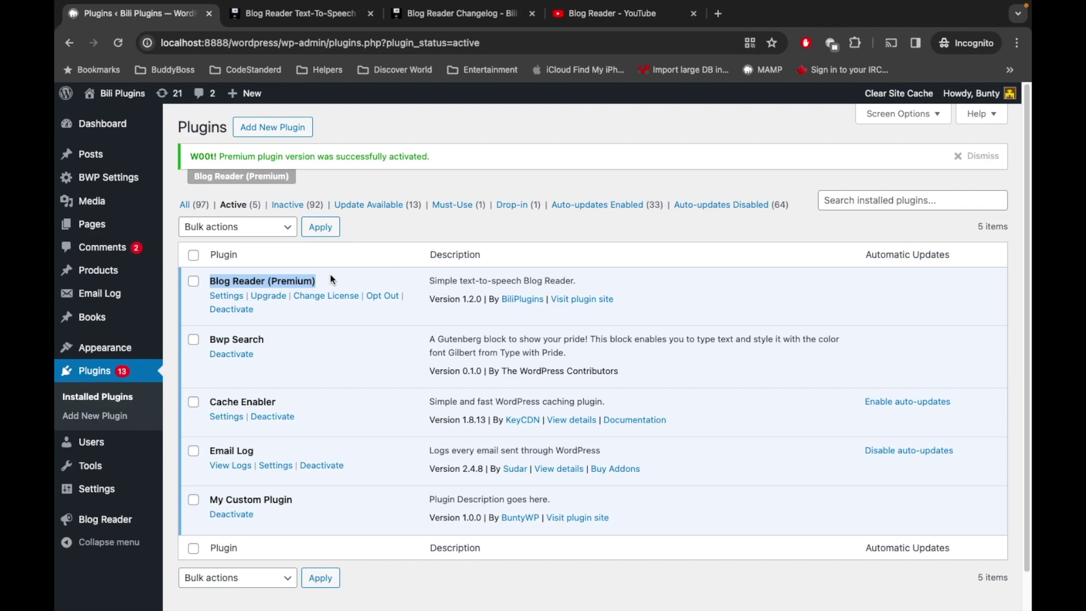
Enable Blog Reader floating controls with Float location Left, save, and open Pages in a new tab.
mouse_move(105, 520)
click(95, 527)
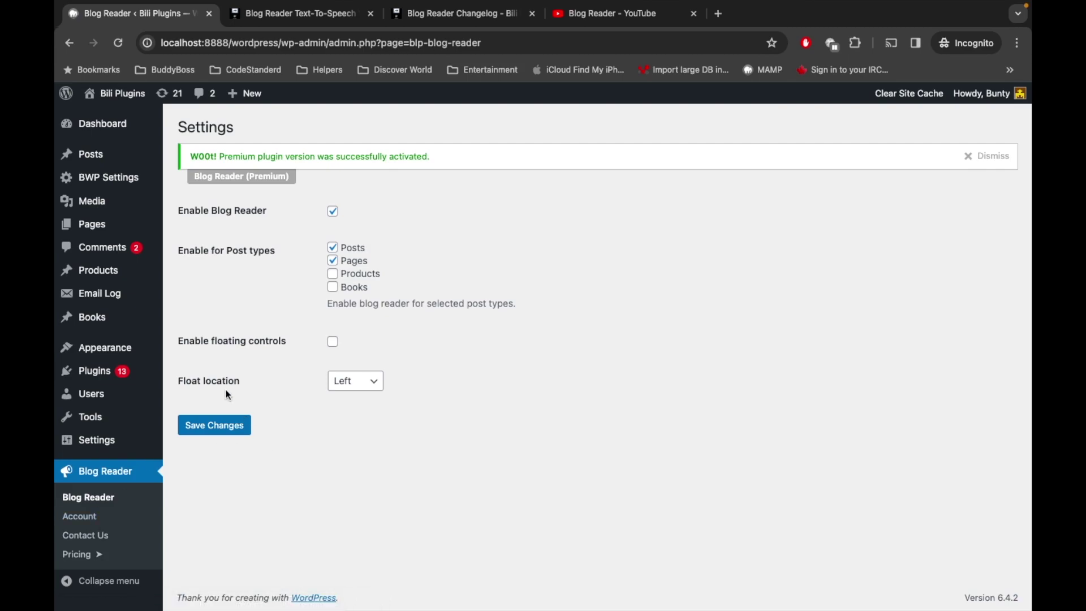
drag(178, 342, 250, 345)
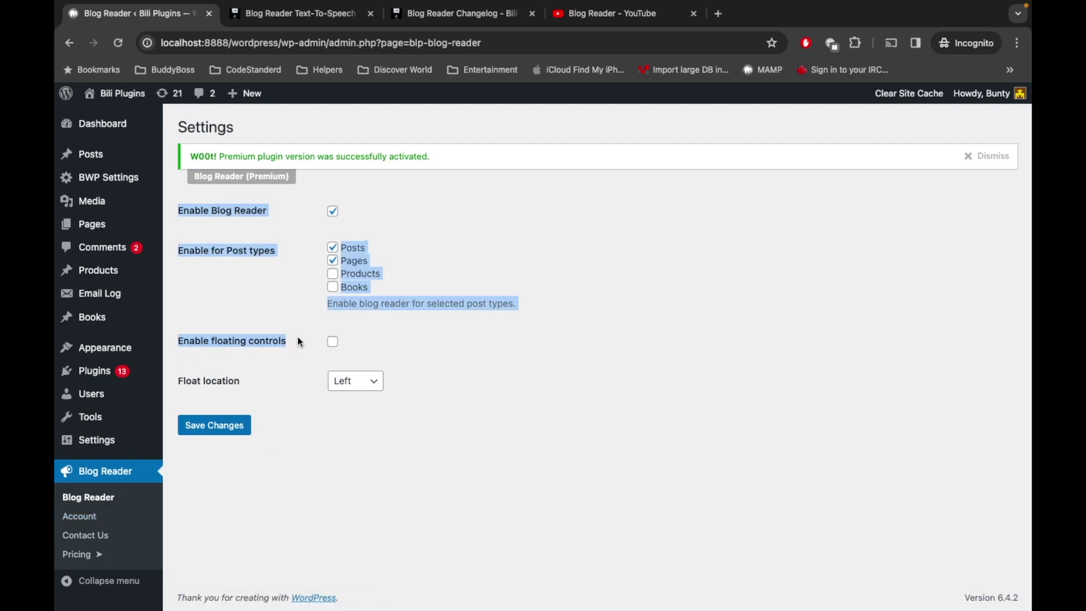
click(250, 345)
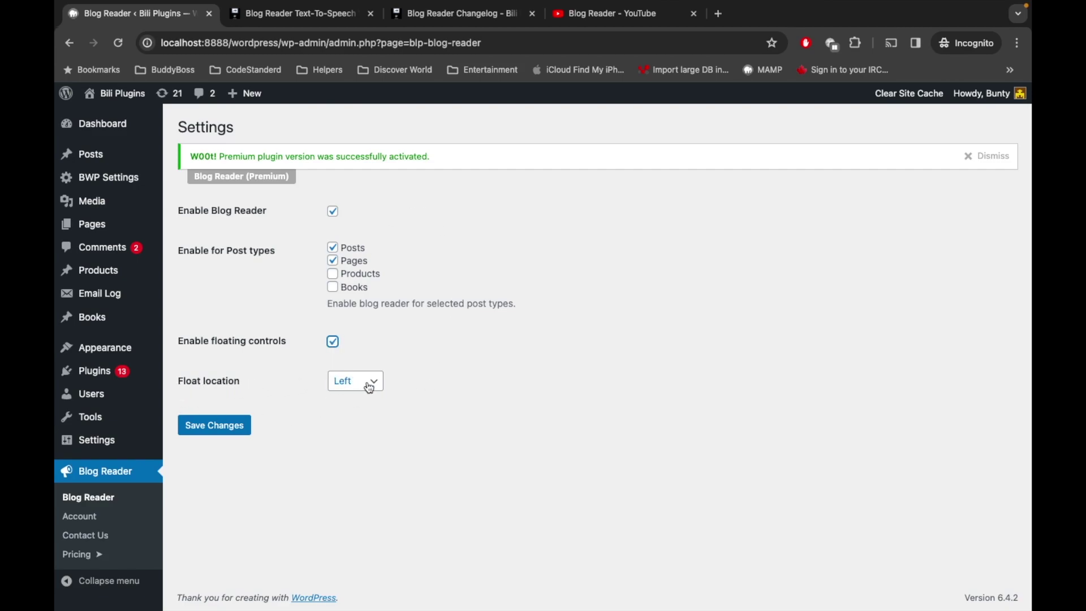
click(215, 425)
super+click(92, 227)
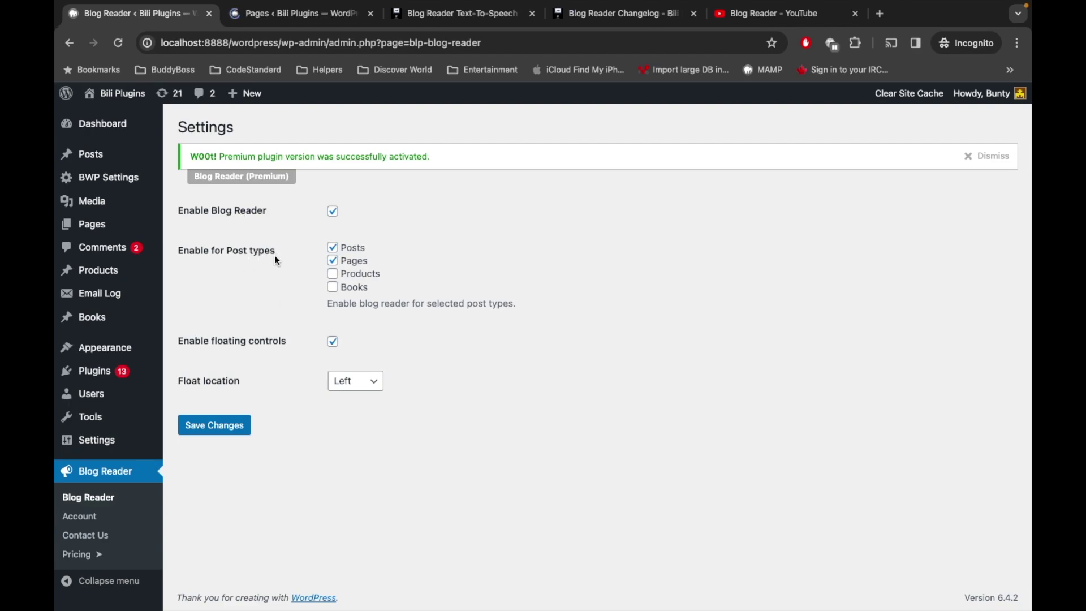
Search the Pages list for 'sample' and open the Sample Page on the live site.
click(320, 14)
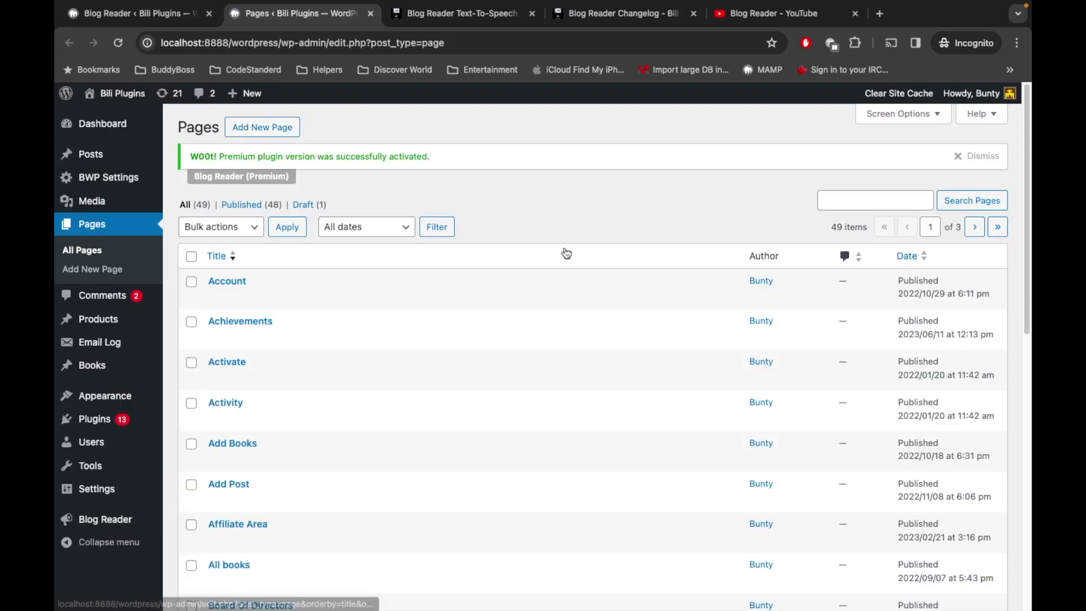
click(865, 202)
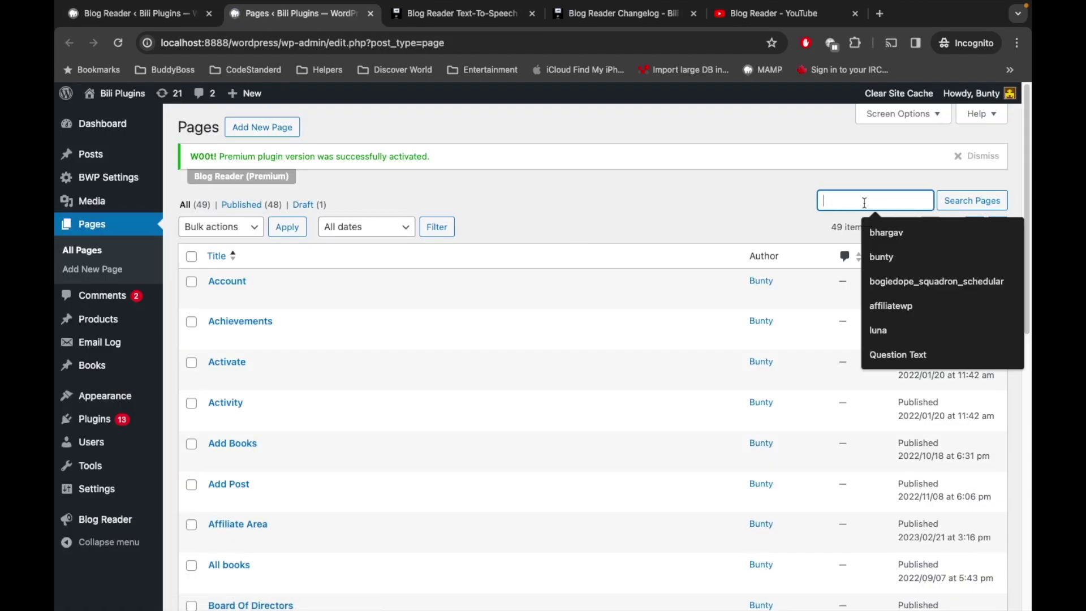
text(sample)
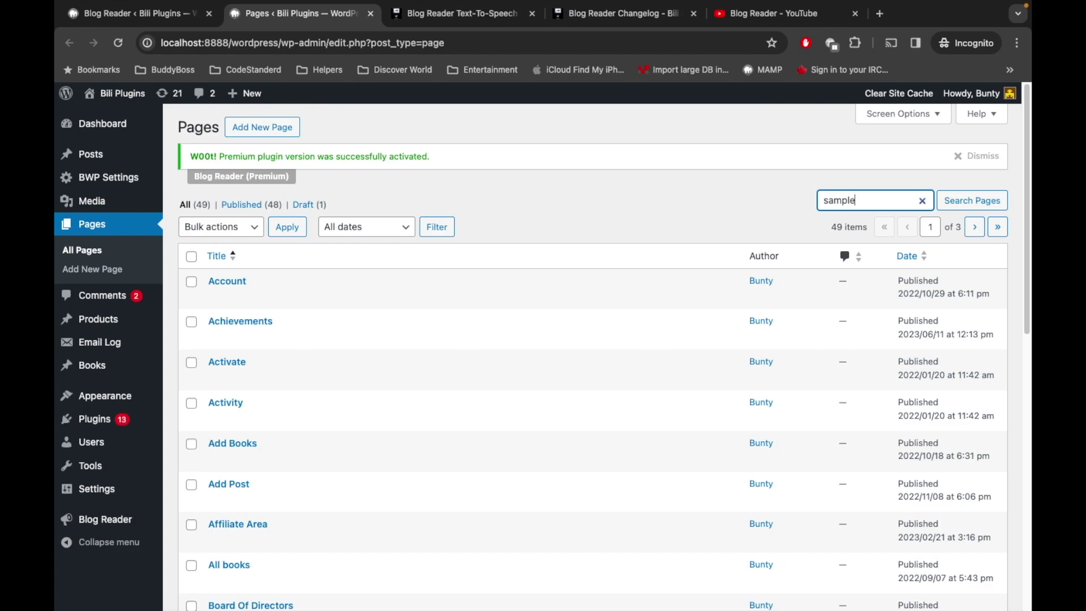
key(Return)
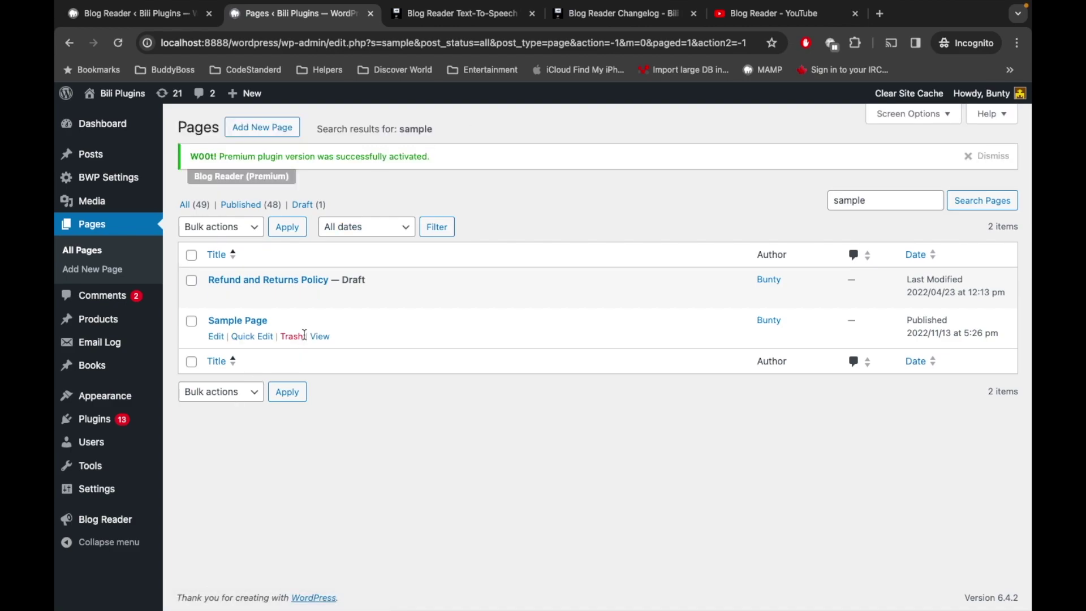
click(318, 337)
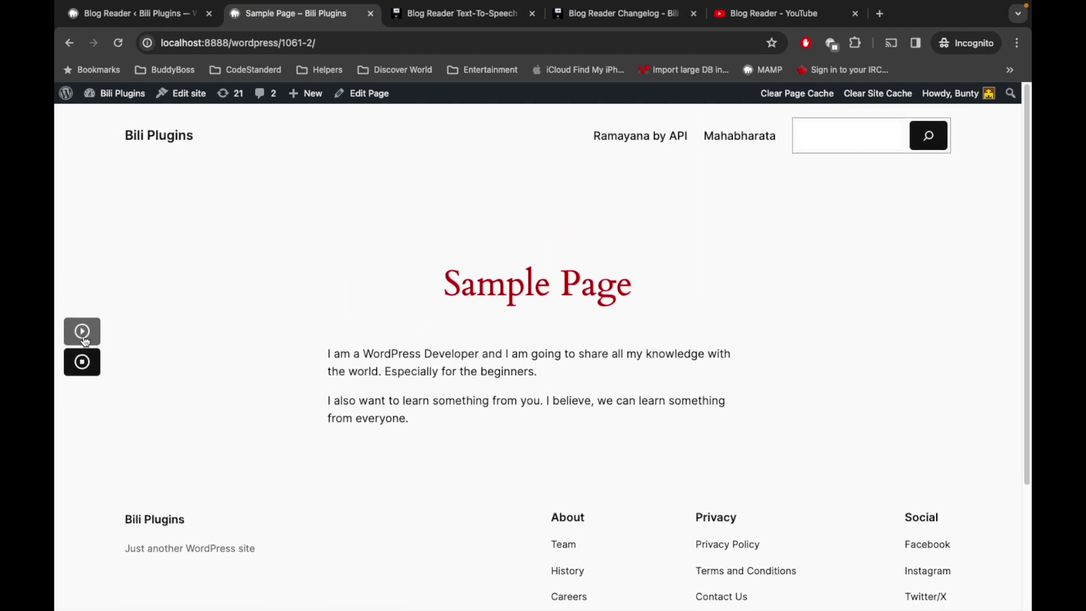
Scroll the Sample Page to check the play and stop controls floating at the left.
scroll(138, 384, down, 3)
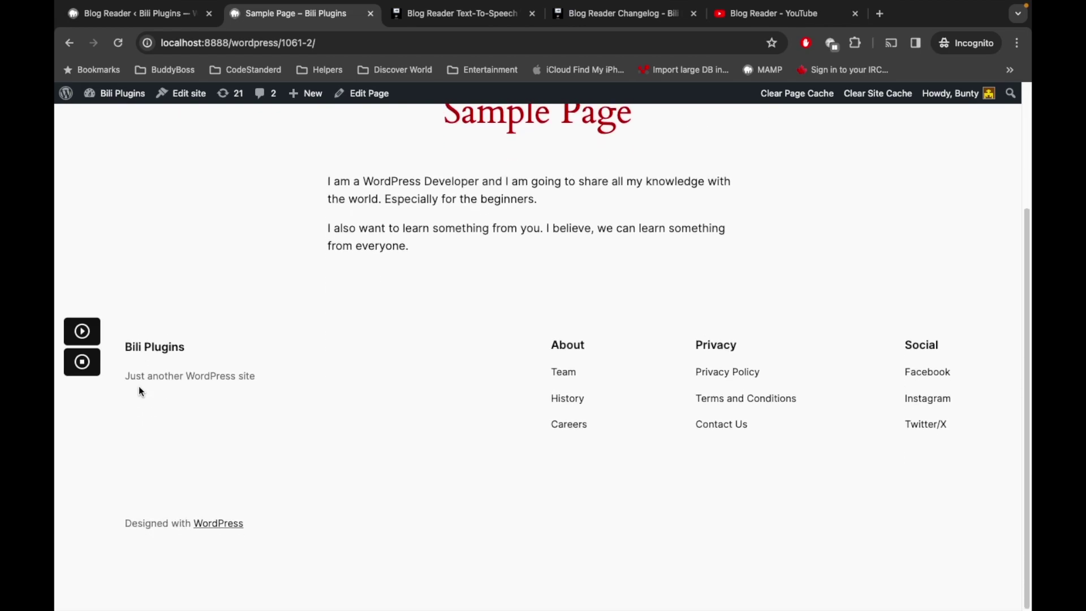
scroll(138, 386, up, 1)
scroll(141, 345, up, 2)
scroll(191, 337, down, 1)
scroll(191, 337, up, 1)
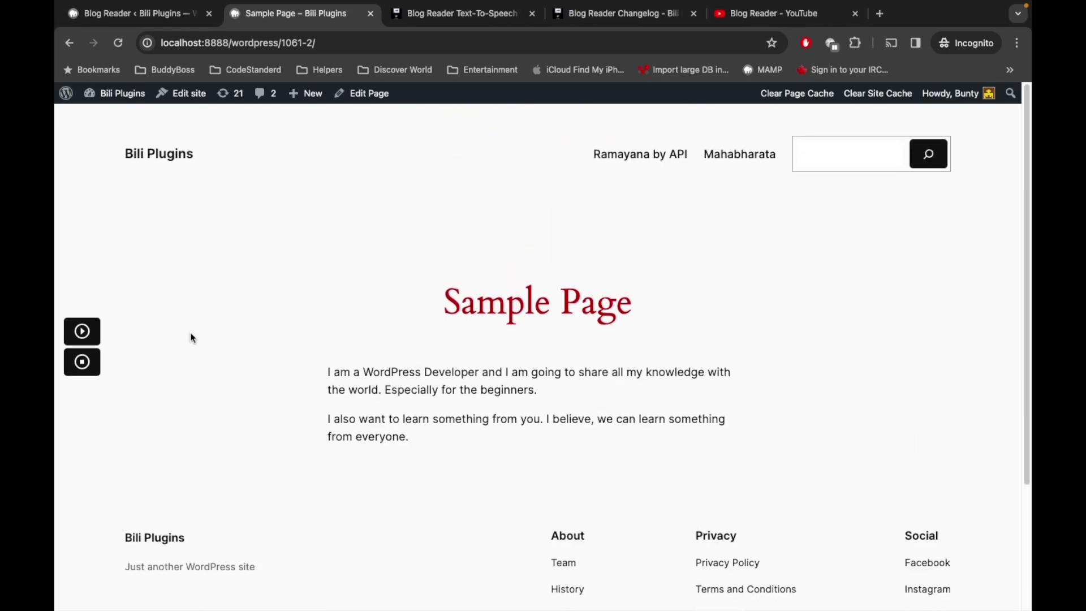
Untick Enable floating controls in the Blog Reader settings and save.
click(177, 15)
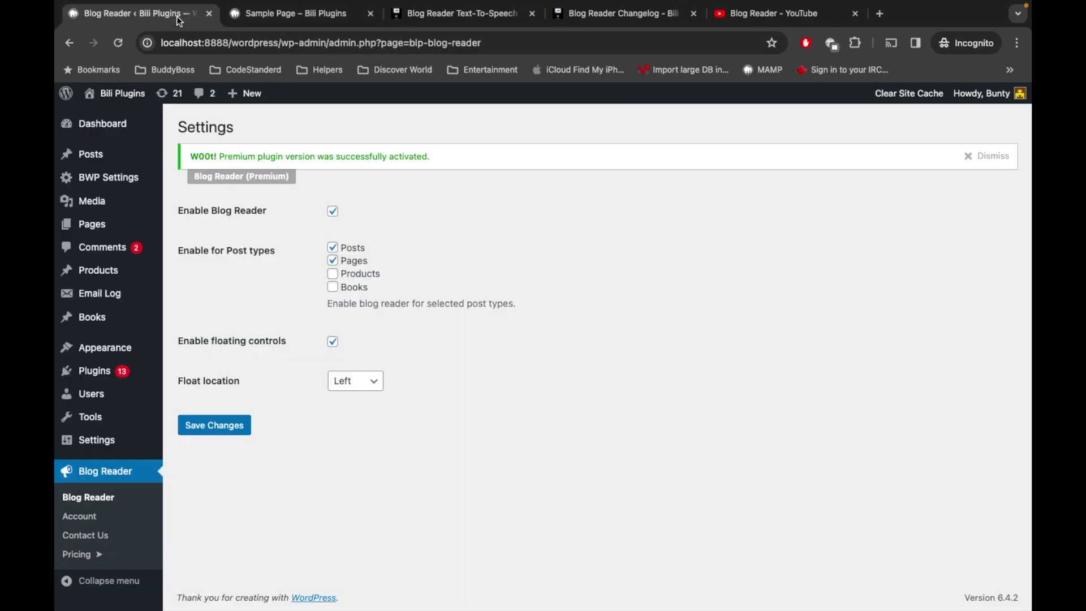
click(334, 341)
click(232, 433)
Reload the Sample Page to confirm the play and stop controls now sit inline above the text.
click(316, 18)
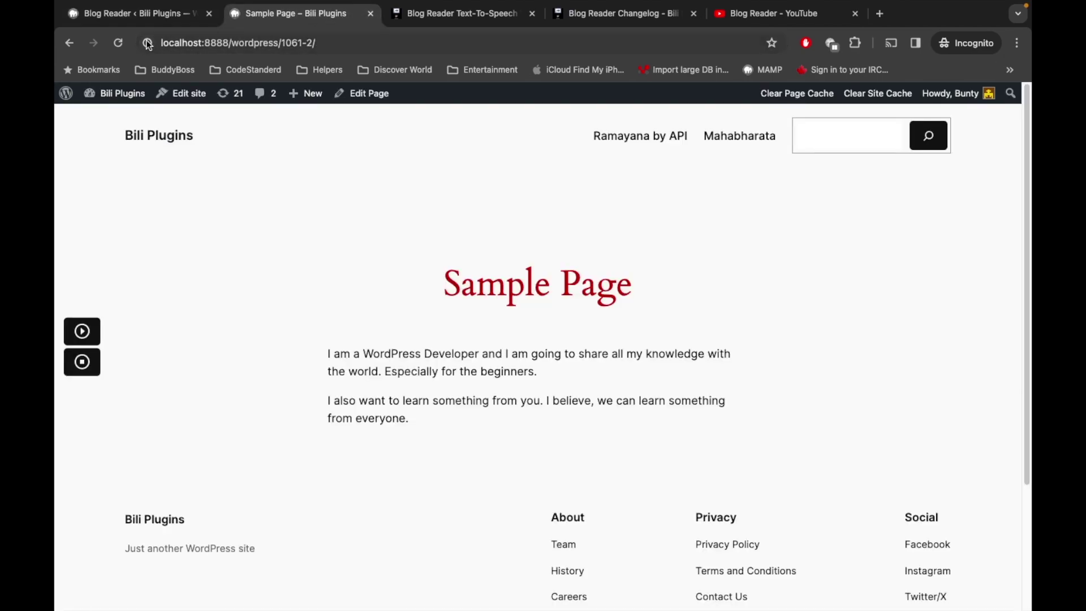
click(118, 45)
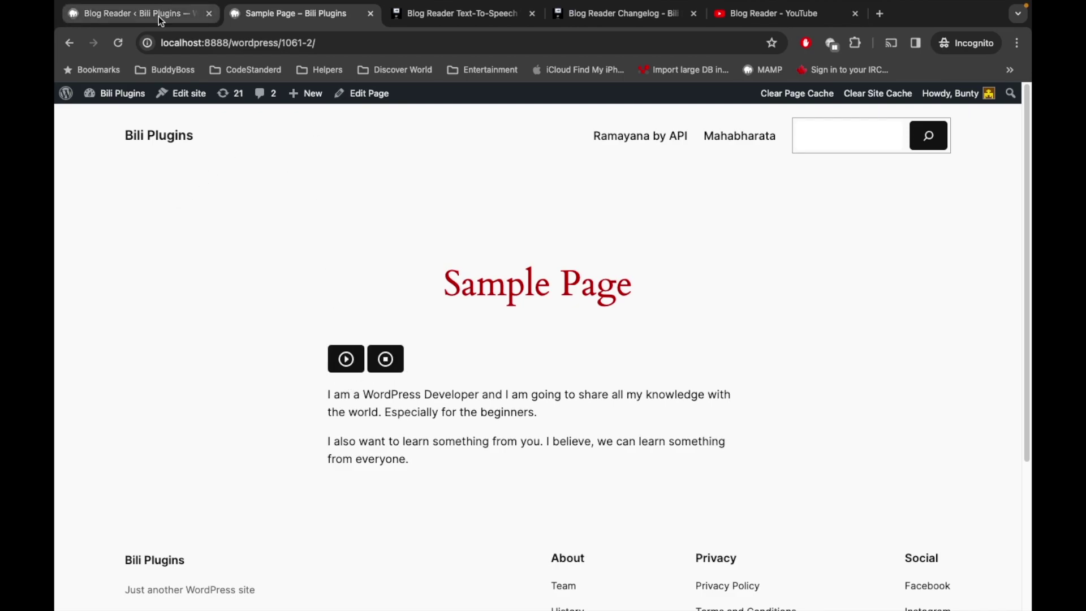
scroll(357, 412, down, 1)
scroll(357, 412, up, 1)
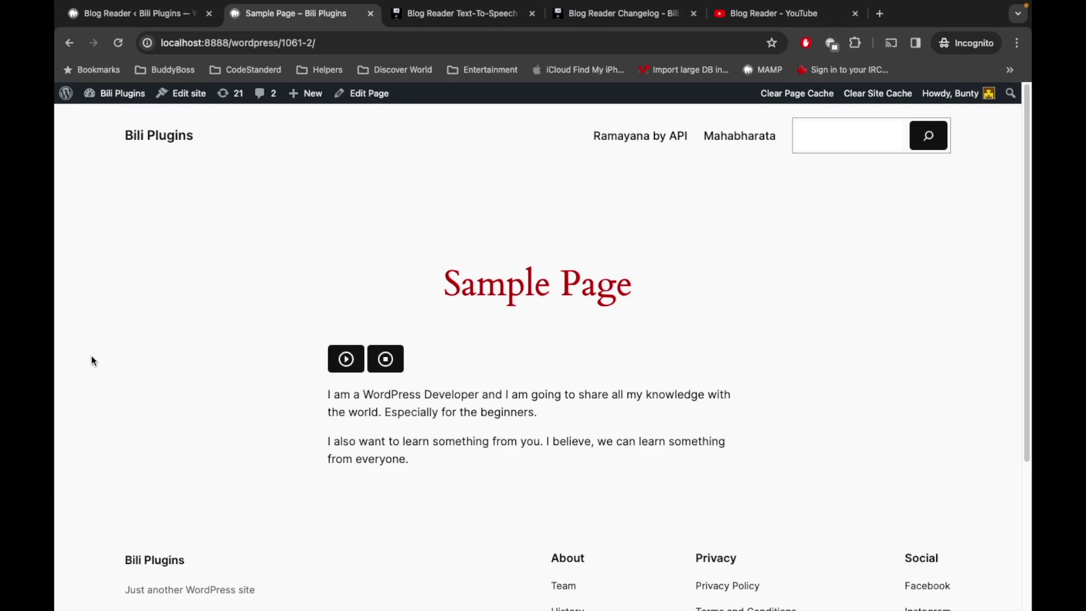
click(150, 19)
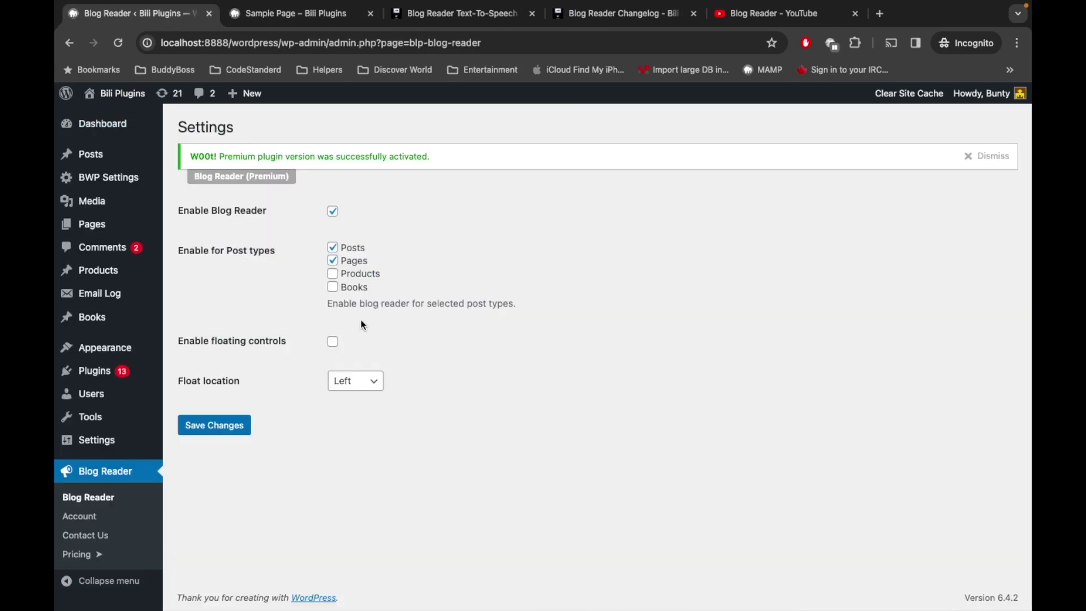
Re-enable floating controls, save, and reload the Sample Page to see them floating at the left.
click(333, 342)
click(204, 426)
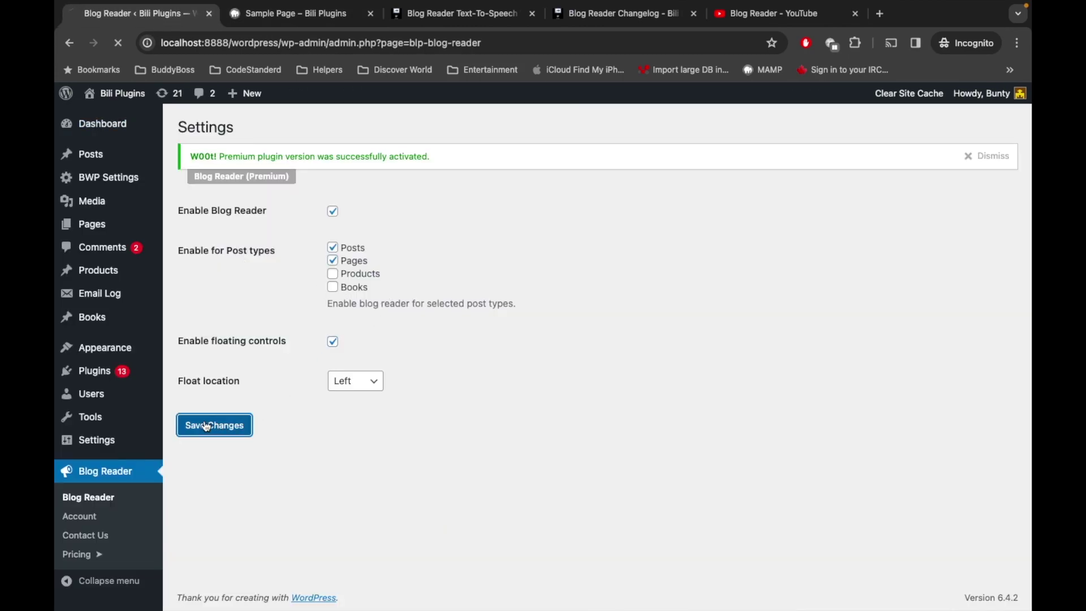
click(283, 18)
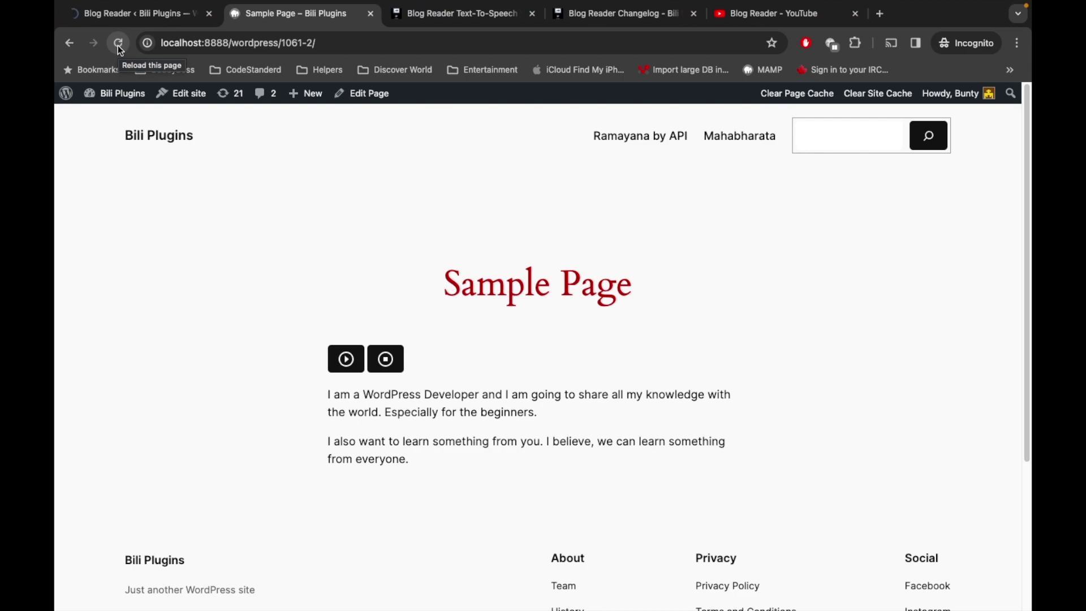
click(117, 44)
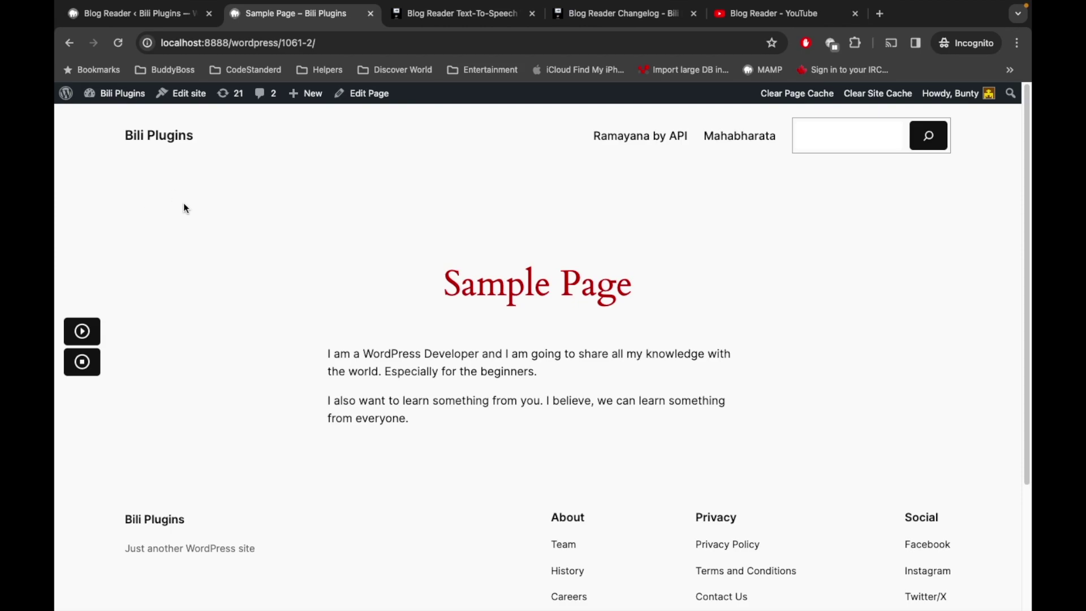
Test the floating controls by starting and then stopping the page reading.
click(88, 338)
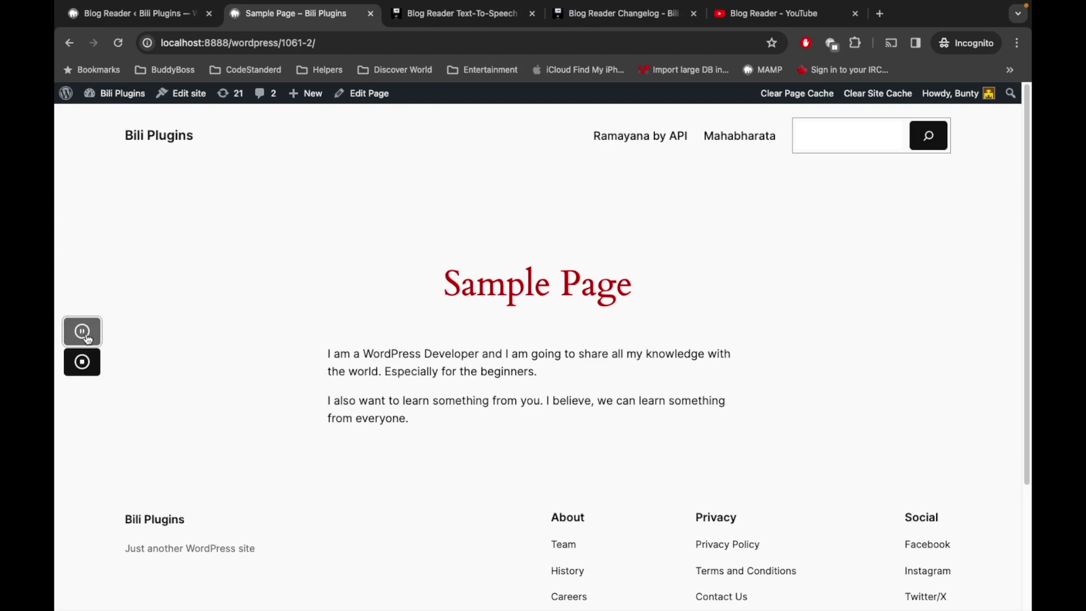
click(87, 339)
click(160, 8)
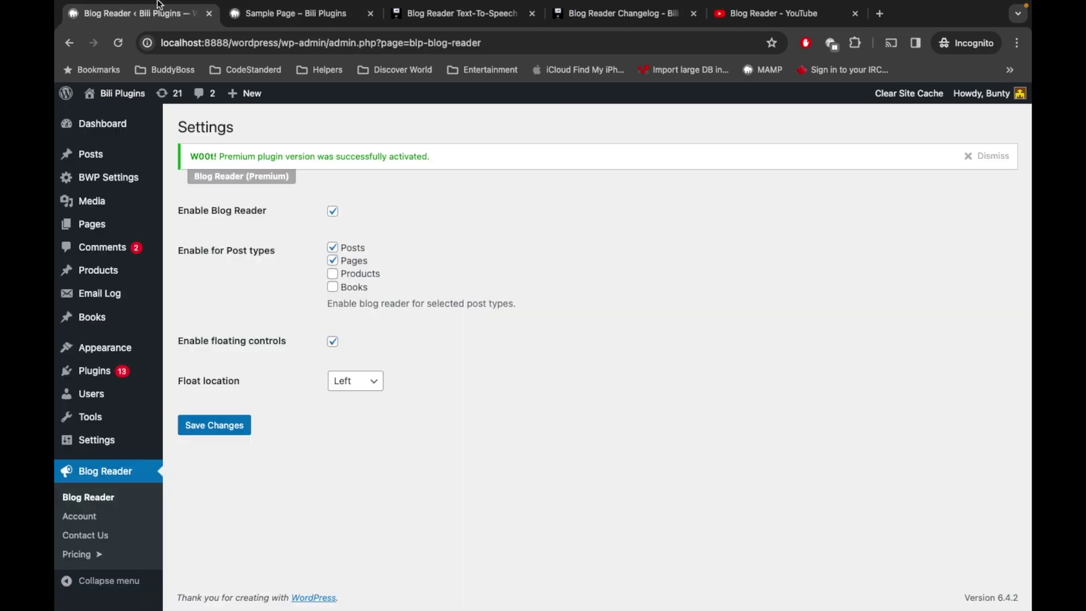
Change the Float location to Right, save, and reload the Sample Page.
click(375, 390)
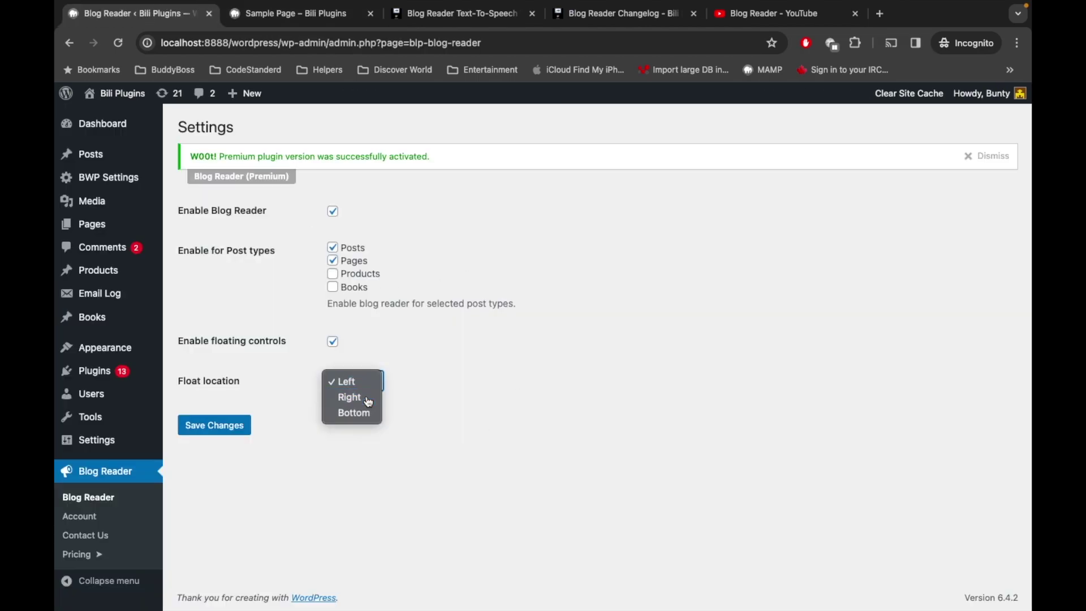
click(370, 396)
click(216, 428)
click(316, 14)
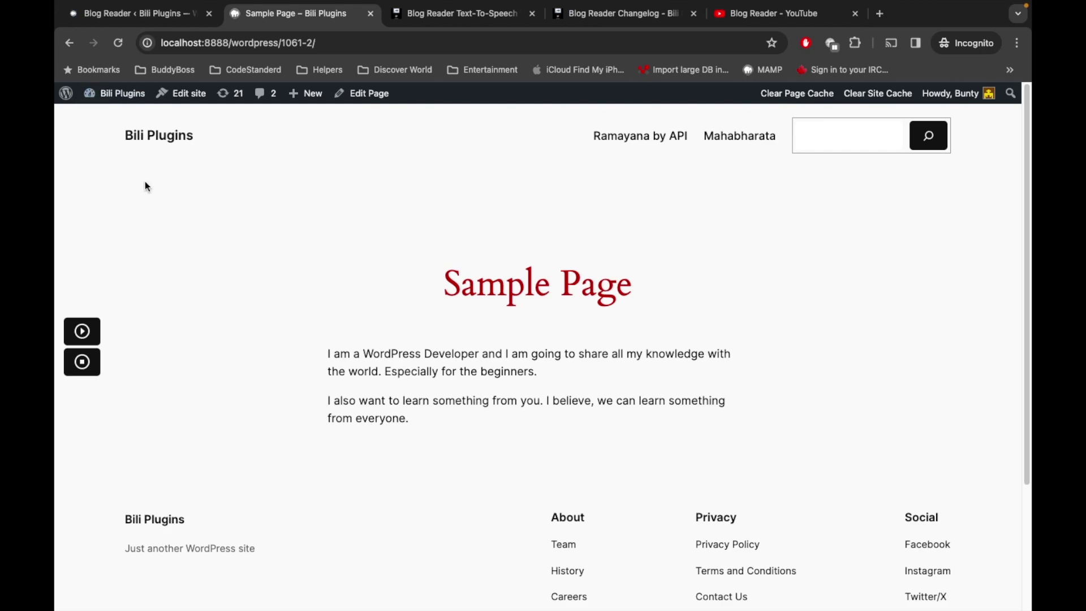
click(120, 43)
Change the Blog Reader Float location to Bottom and save.
click(180, 12)
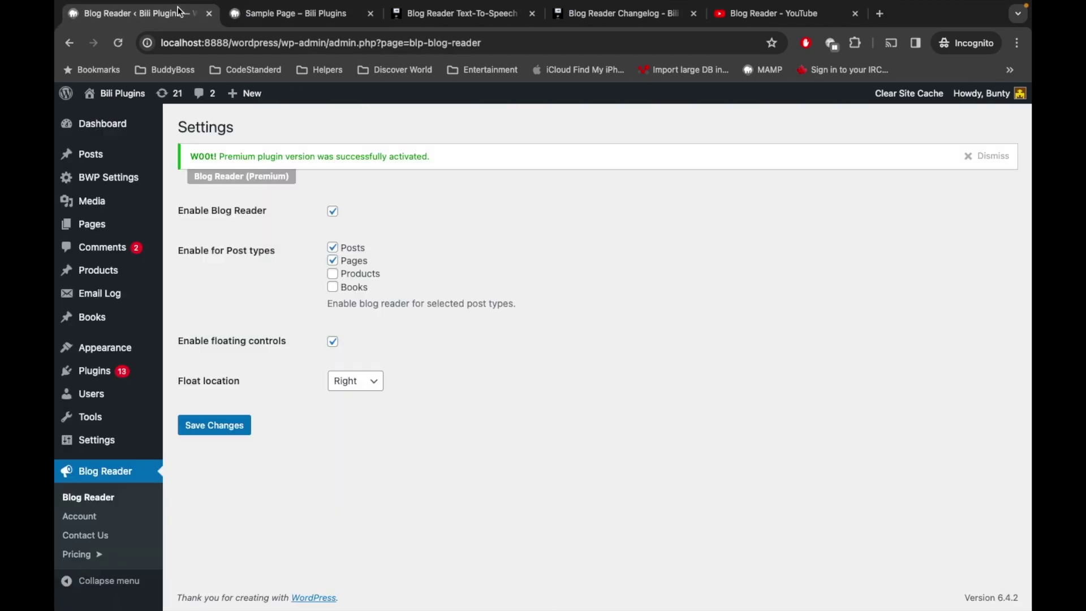
click(369, 384)
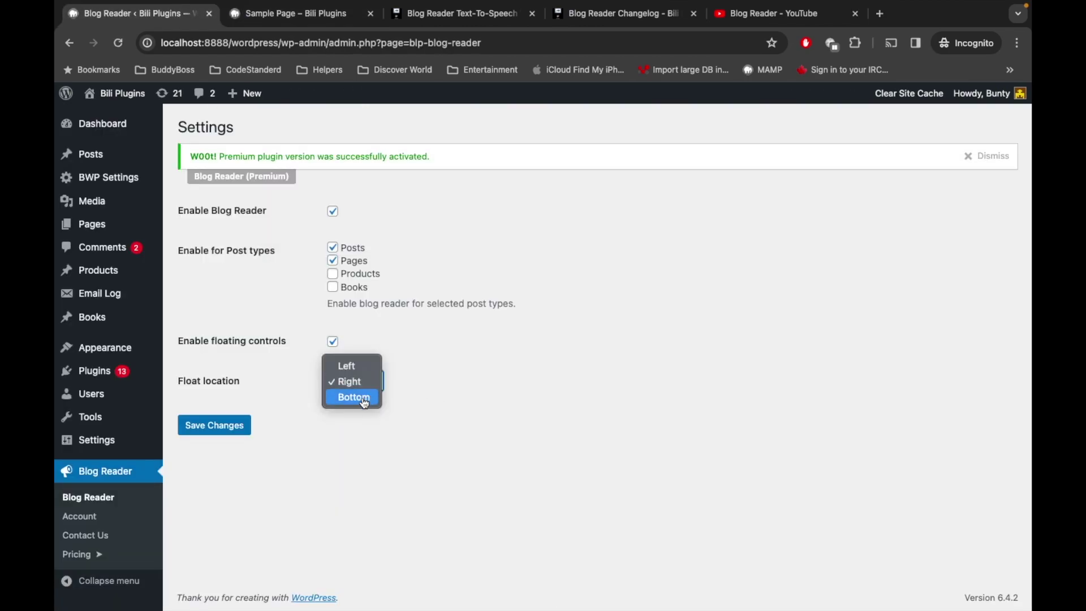
click(366, 398)
click(232, 425)
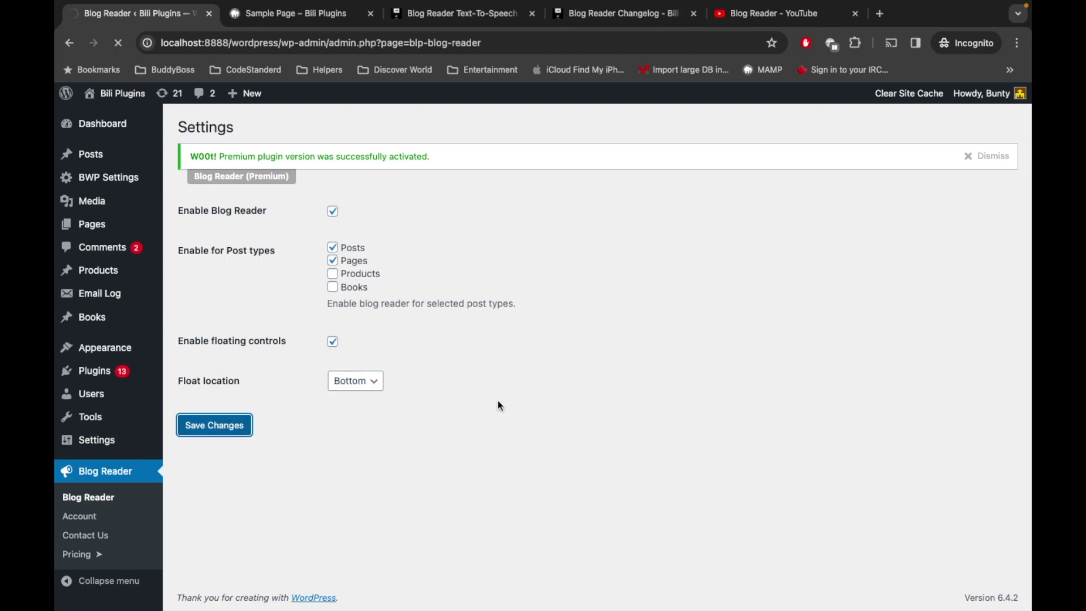
Reload the Sample Page to confirm the play and stop controls float along the bottom.
click(312, 12)
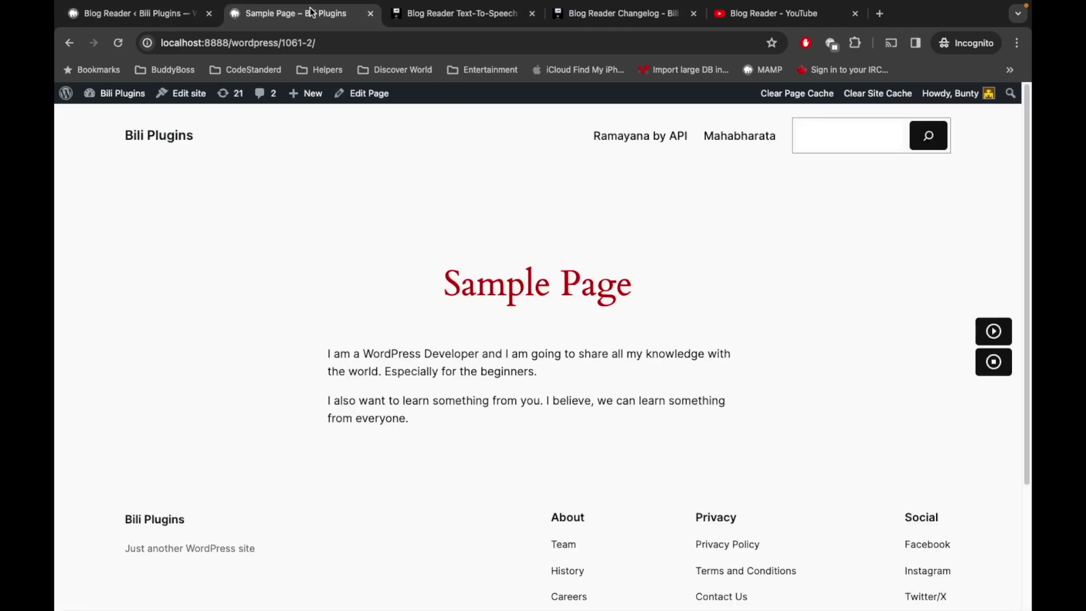
click(118, 43)
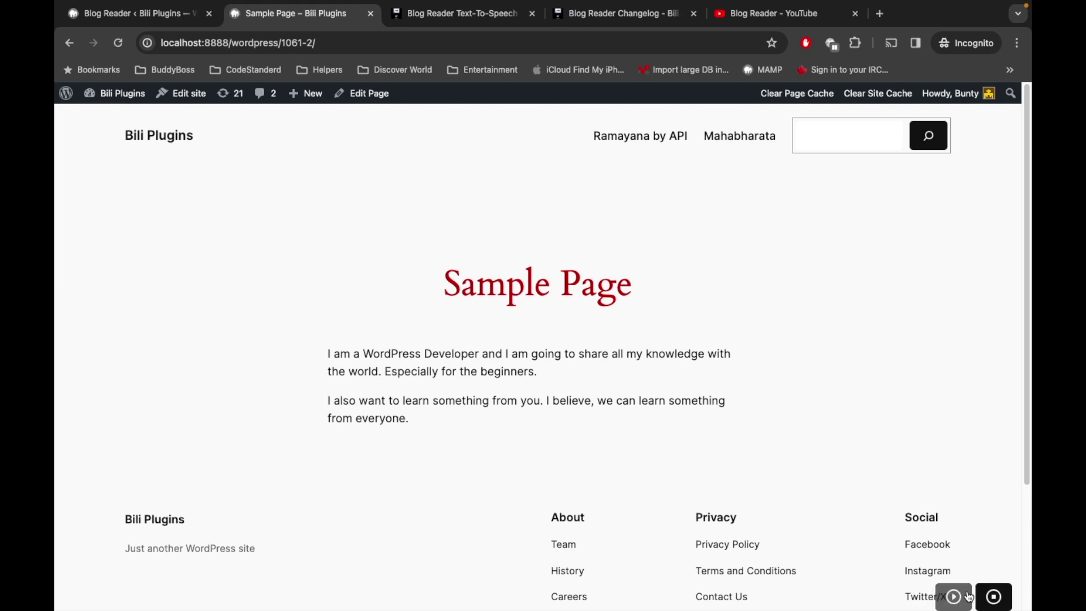
scroll(976, 441, down, 2)
scroll(976, 441, up, 3)
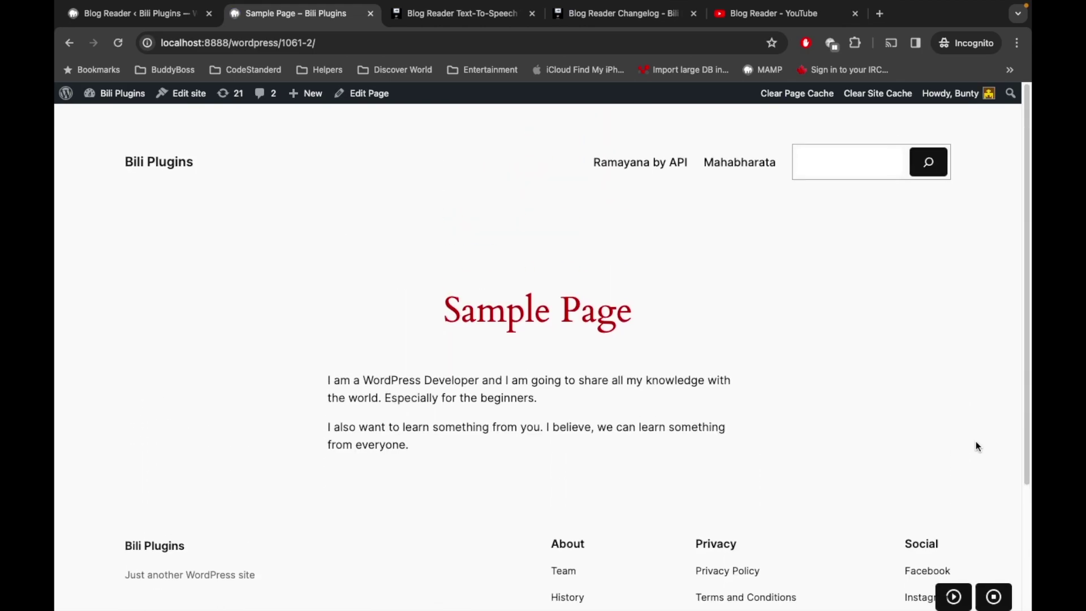
click(140, 15)
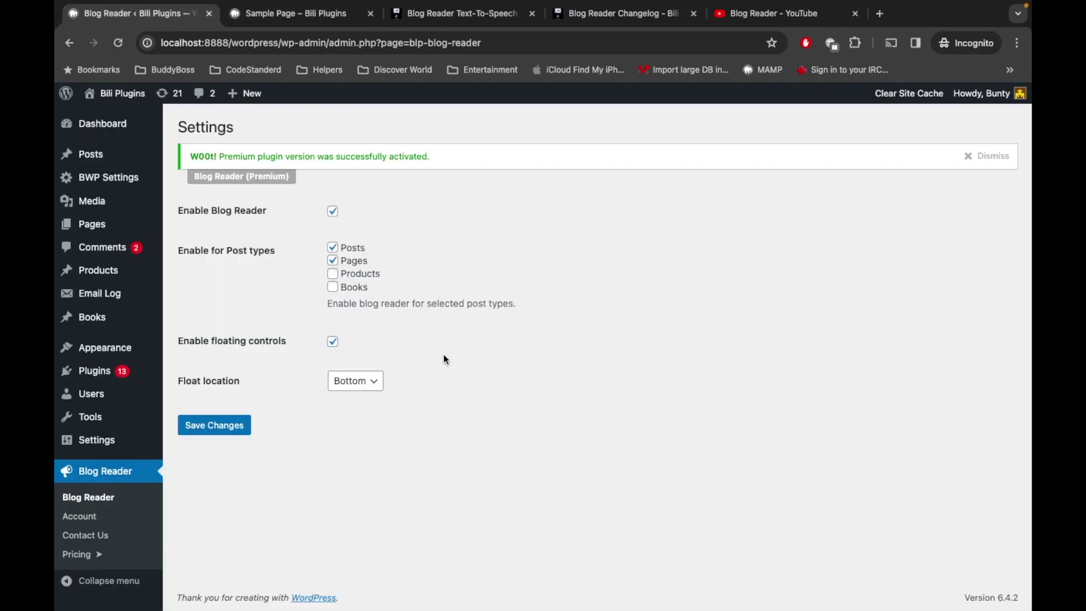